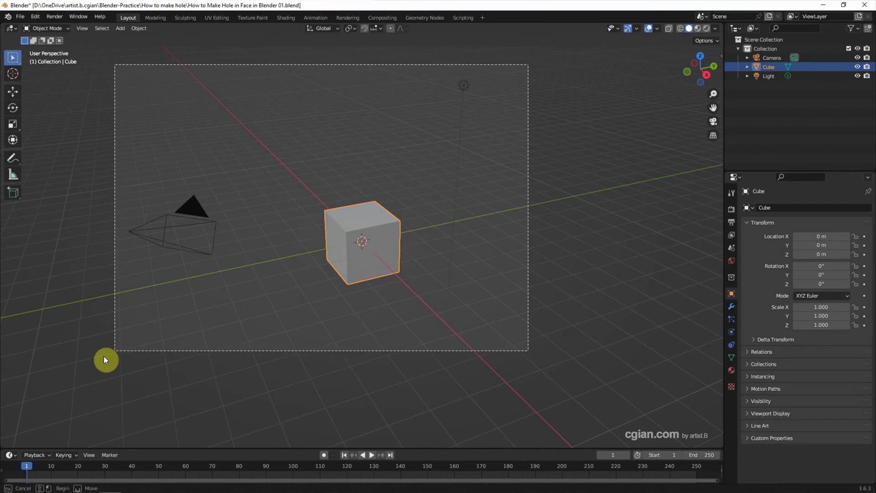
Step: Delete the default camera, light and cube, then add a mesh plane at the origin
left_click_drag(528, 67, 104, 356)
key("Delete")
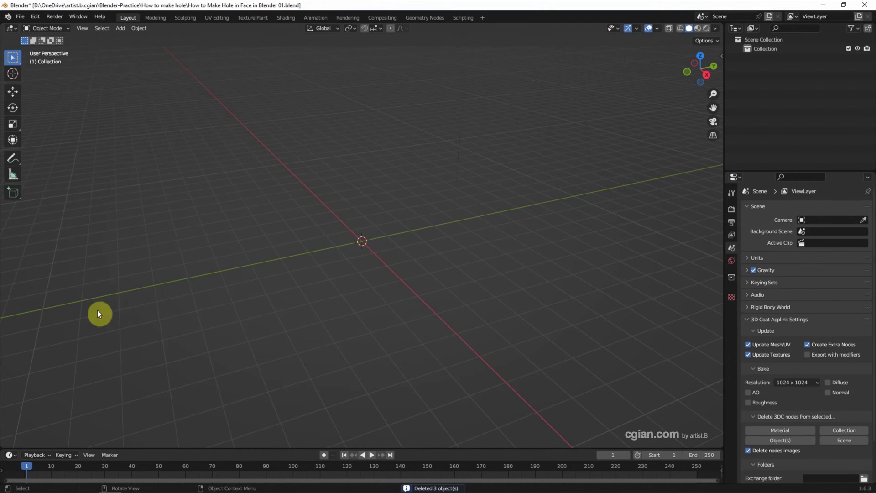
left_click(120, 29)
mouse_move(134, 38)
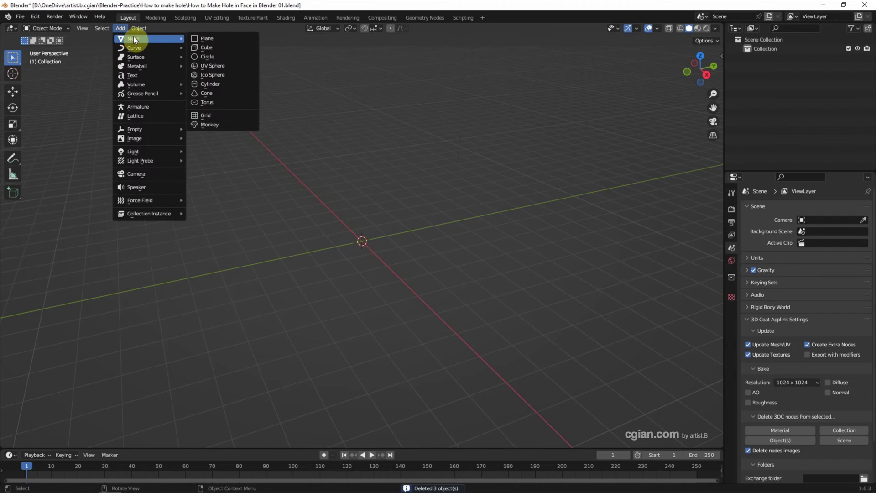
left_click(215, 39)
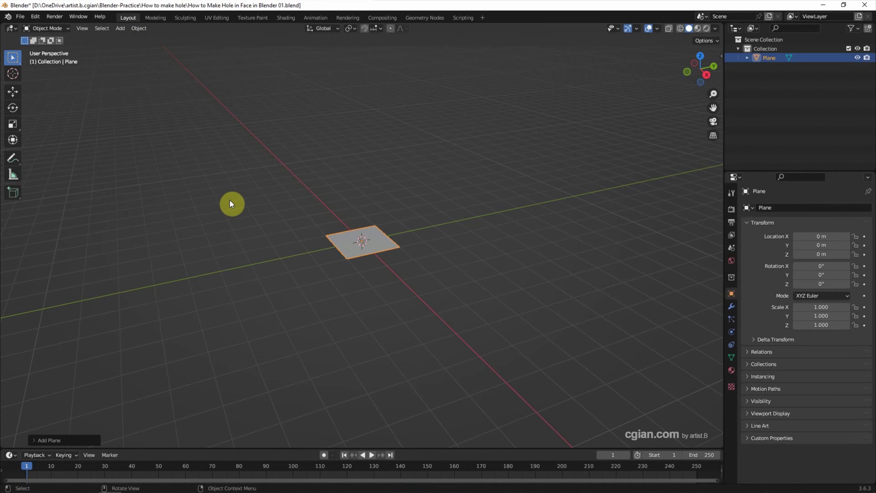
scroll(230, 200, "up", 2)
scroll(204, 210, "up", 2)
scroll(205, 214, "up", 3)
middle_click_drag(167, 221, 177, 228)
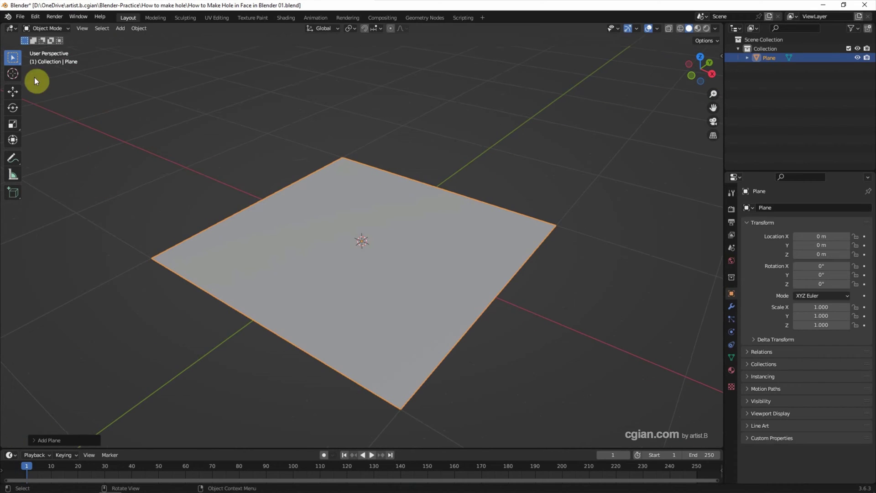
Step: Enter Edit Mode with face selection and select the plane's single face
left_click(39, 27)
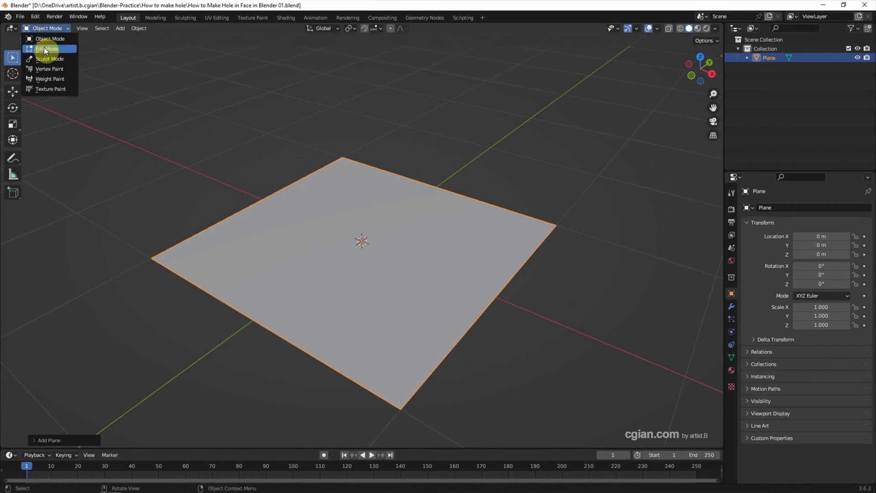
left_click(44, 47)
left_click(96, 29)
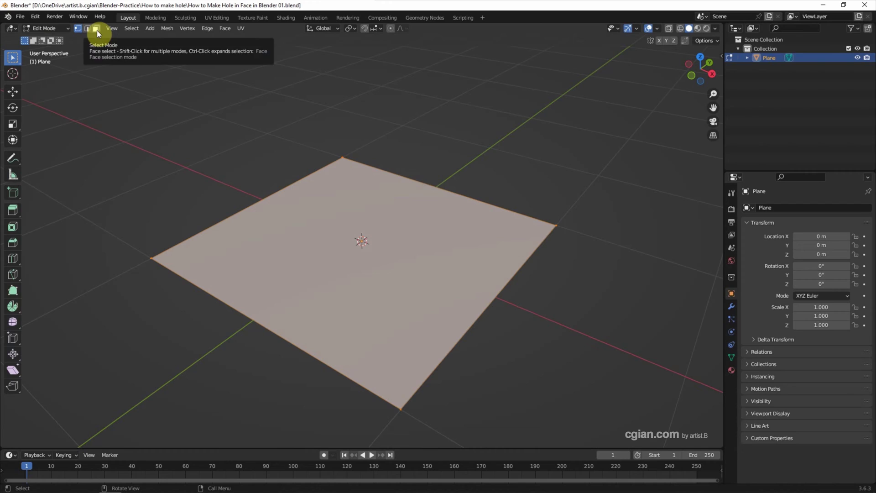
left_click(196, 149)
left_click(411, 224)
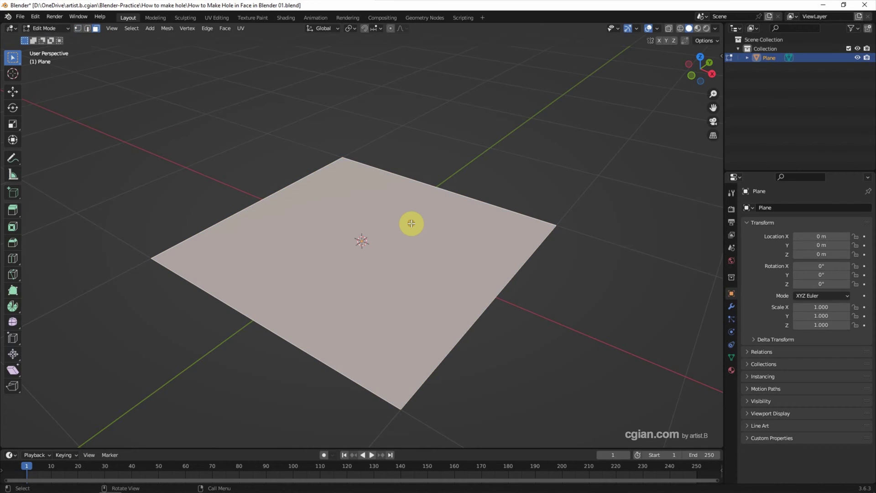
Step: Subdivide the face with 3 cuts into a four-by-four grid, then deselect all
right_click(363, 213)
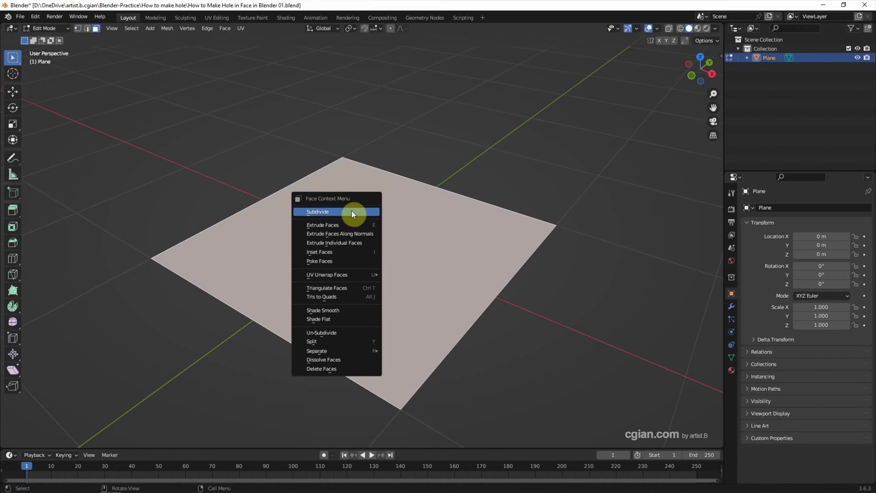
left_click(351, 211)
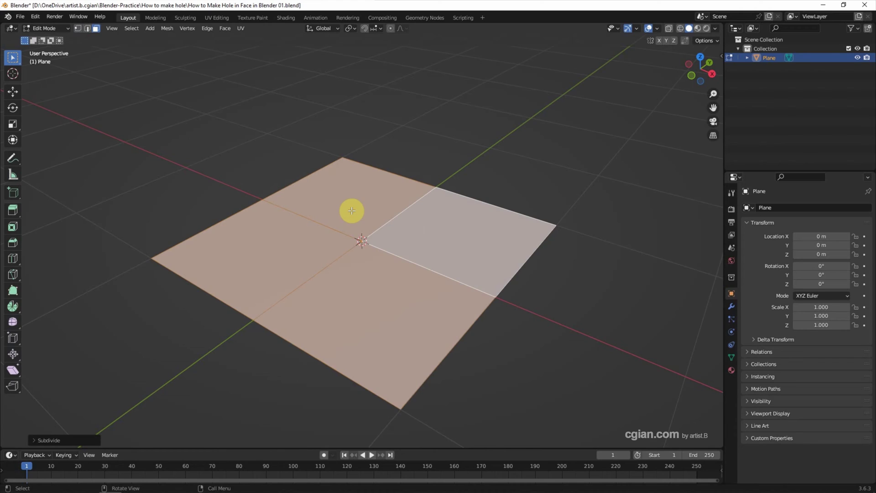
left_click(38, 440)
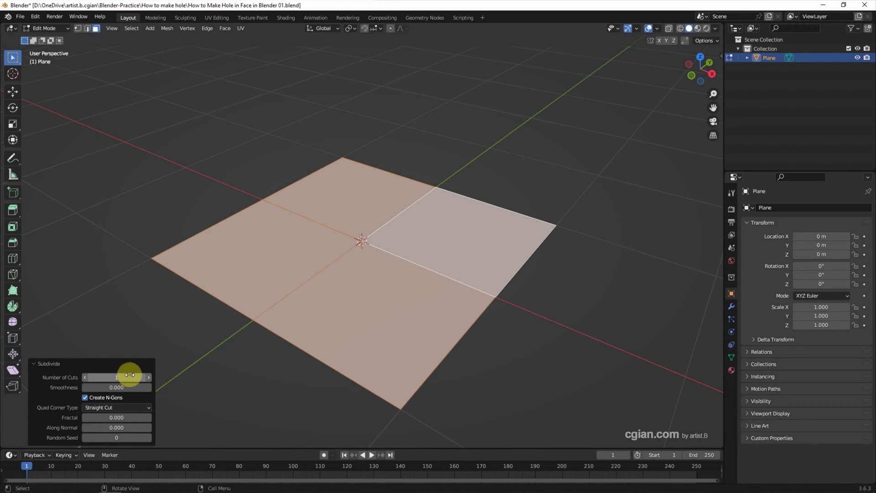
left_click(149, 377)
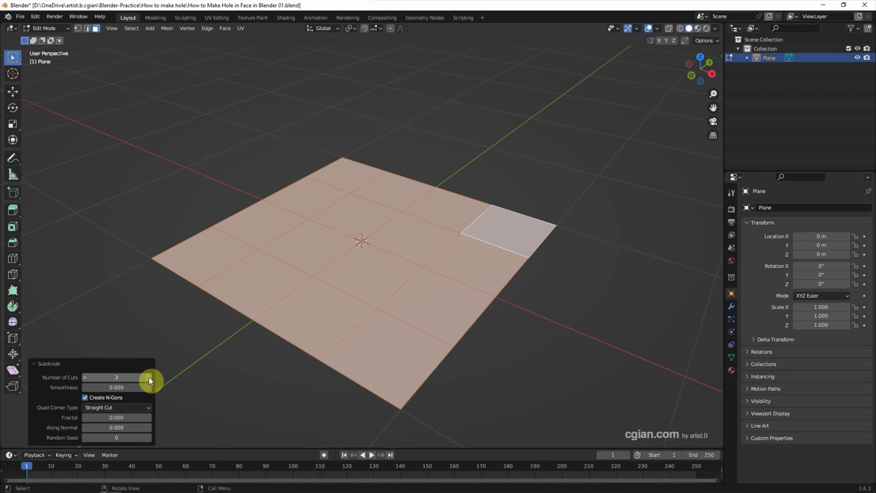
left_click(230, 340)
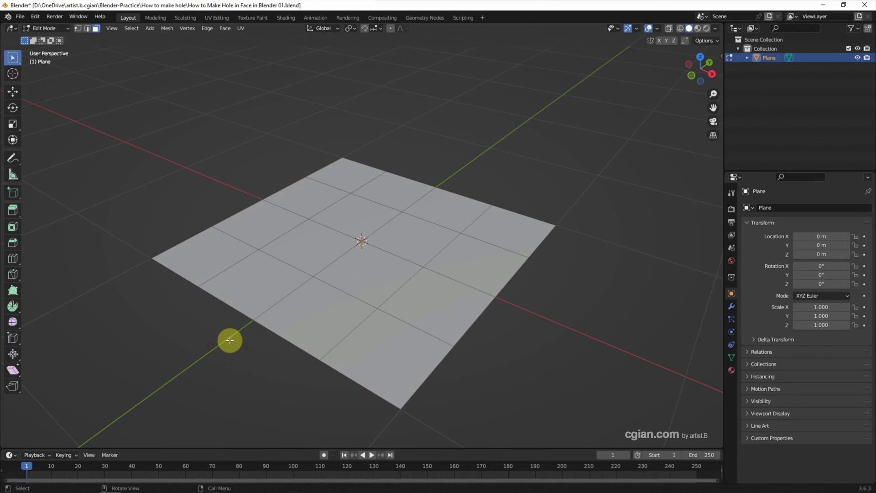
Step: Select the four centre faces and delete them with X > Faces
left_click(357, 220, "shift")
left_click(399, 234, "shift")
left_click(374, 279, "shift")
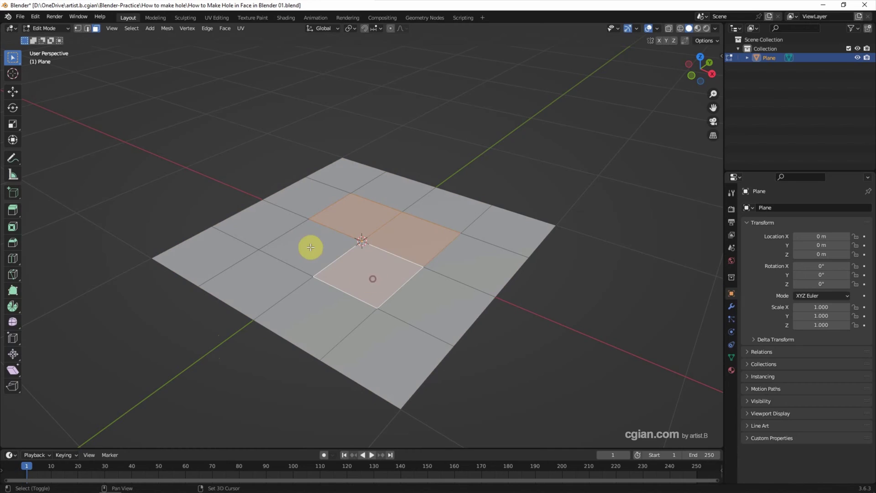
left_click(310, 247, "shift")
key("x")
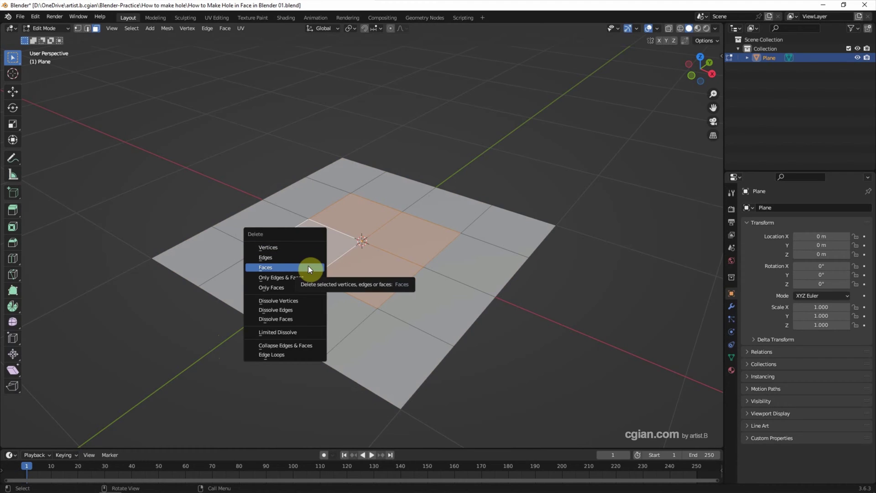
left_click(308, 267)
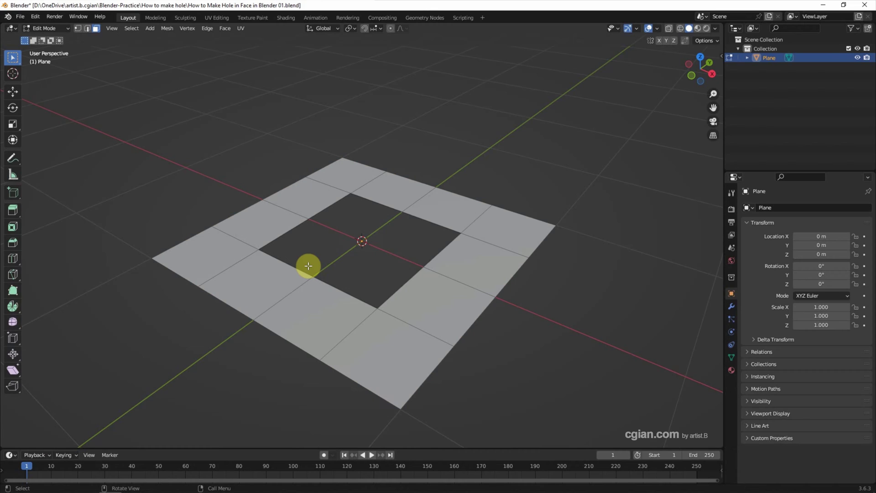
Step: Circle-select all vertices along the square hole's inner edge in vertex mode
left_click(78, 28)
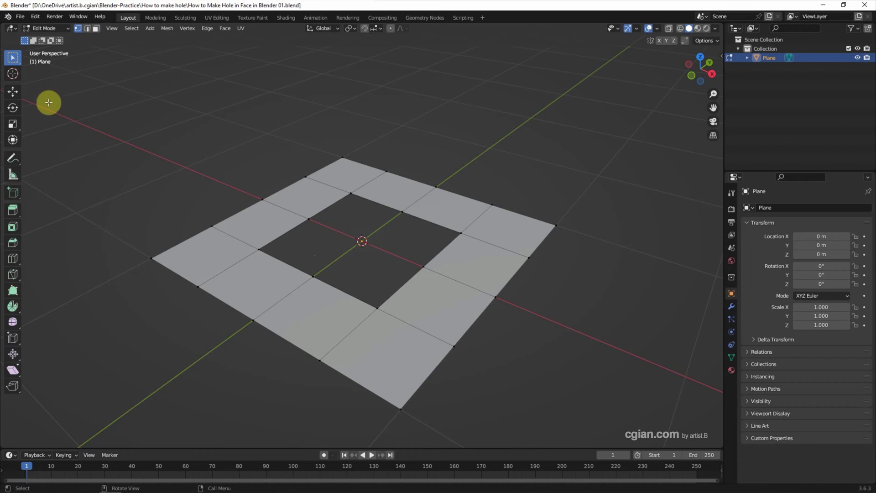
left_click(13, 60)
left_click(41, 99)
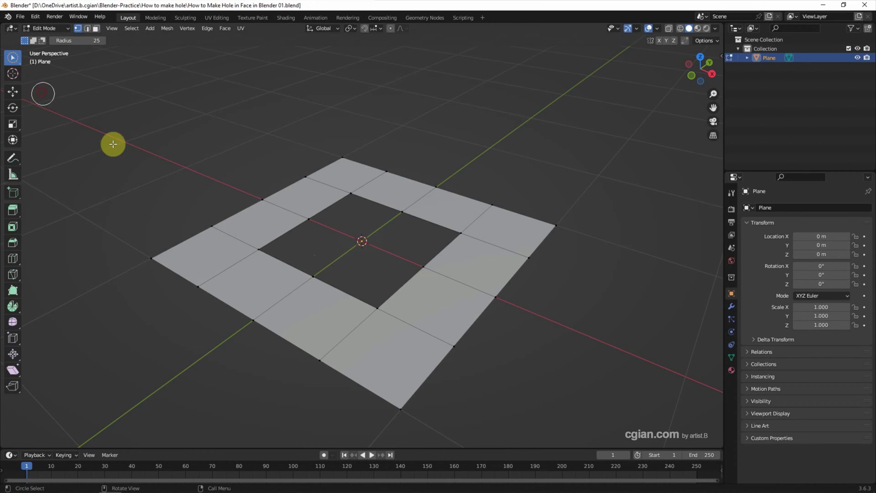
mouse_move(260, 251)
left_mouse_down()
mouse_move(401, 212)
mouse_move(340, 291)
left_mouse_up()
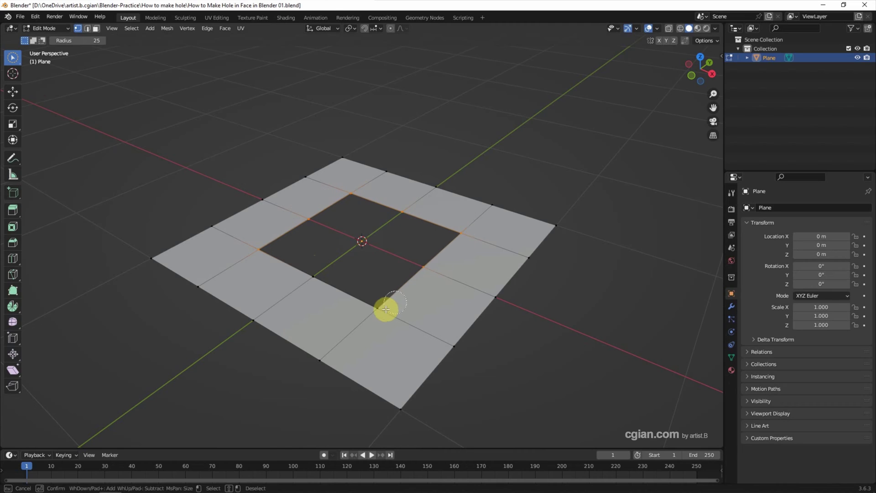
left_click_drag(340, 291, 308, 269)
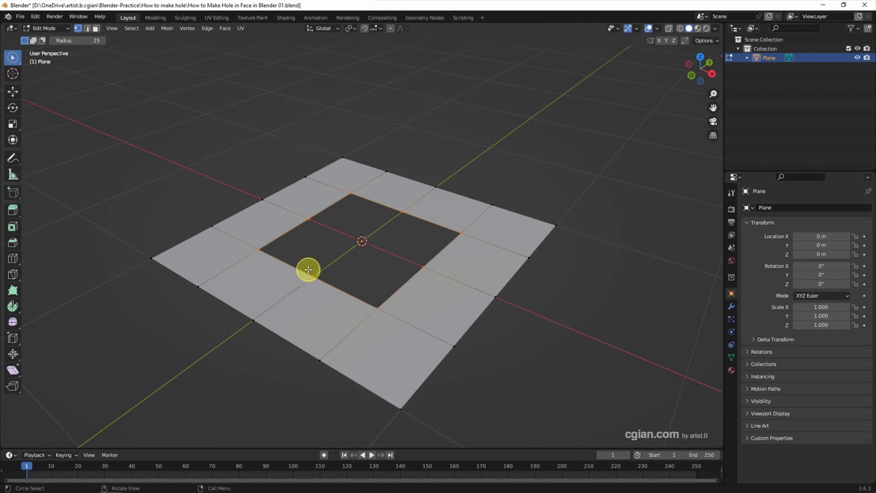
Step: Apply Mesh > Transform > To Sphere with factor 1 to round the hole
left_click(170, 28)
mouse_move(184, 47)
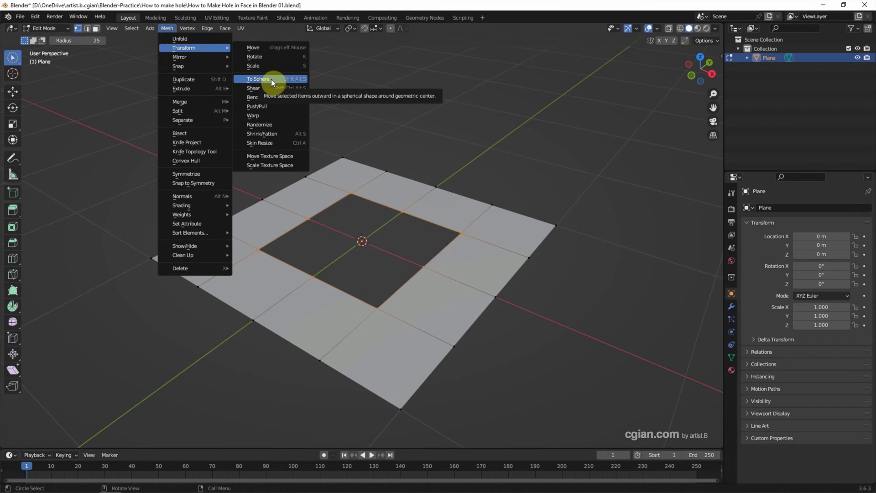
left_click(272, 78)
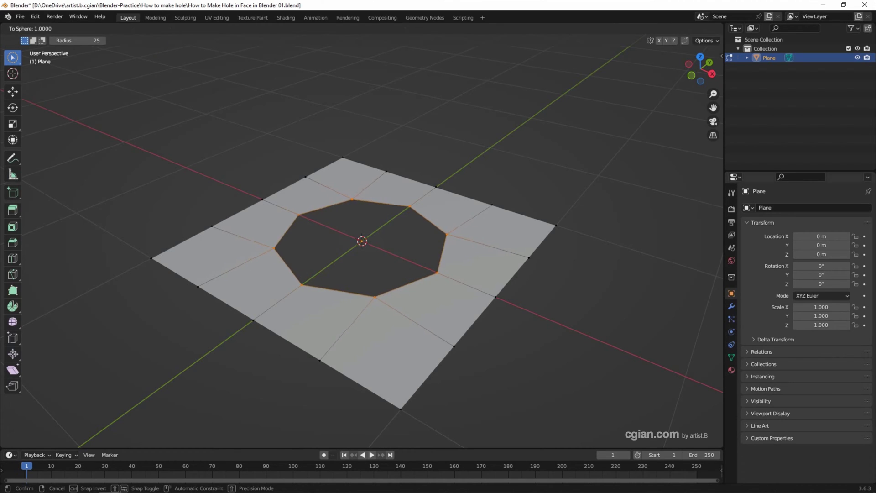
left_click(18, 290)
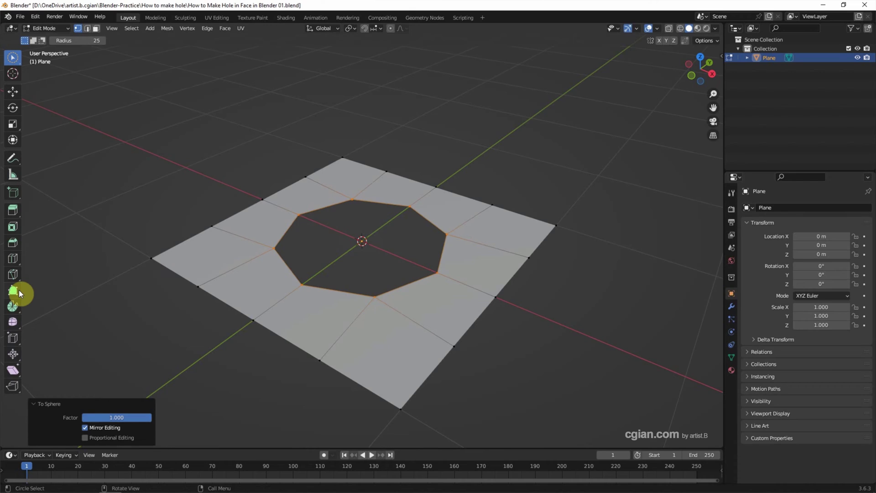
left_click(56, 27)
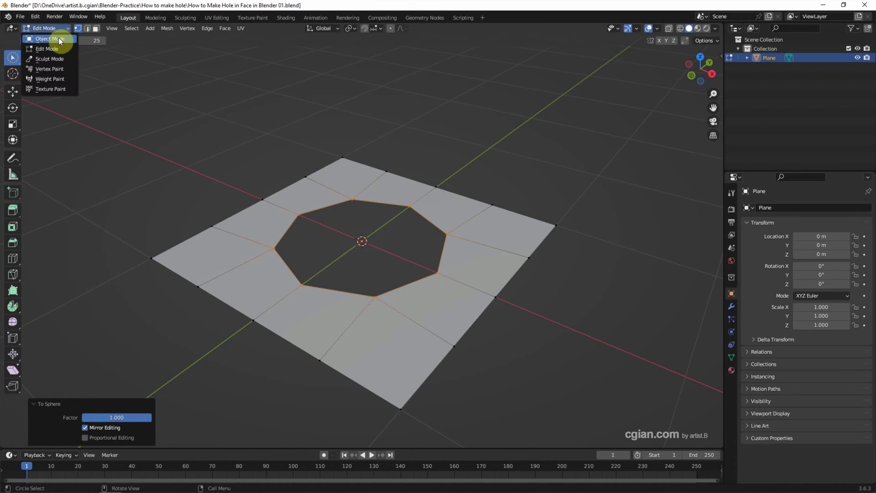
Step: Back in Object Mode, add a Subdivision Surface modifier with viewport level 1
left_click(58, 37)
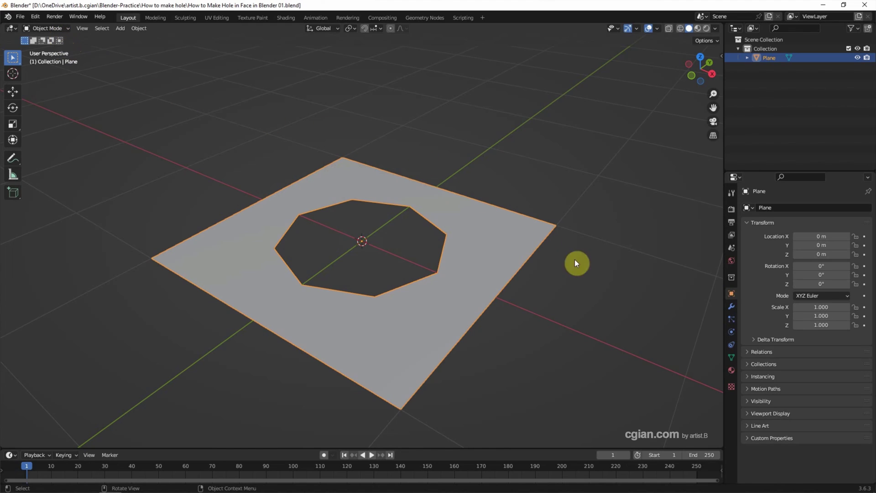
left_click(731, 306)
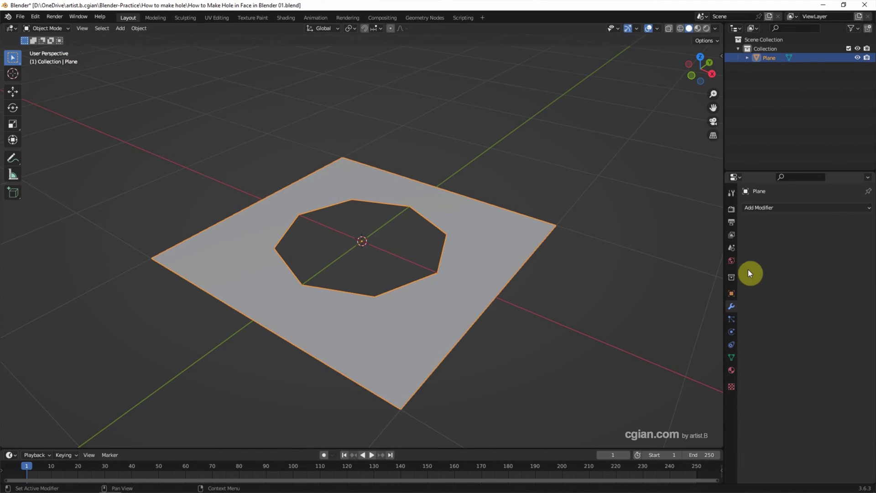
left_click(759, 209)
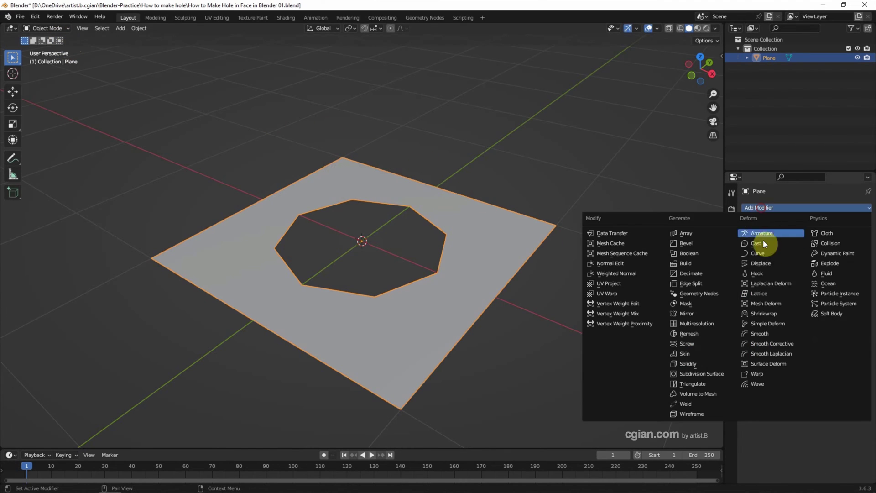
left_click(721, 373)
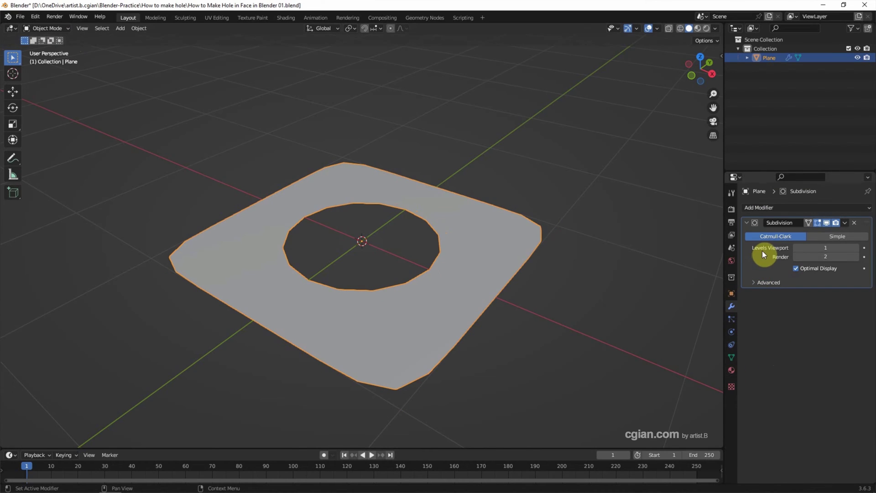
left_click(854, 249)
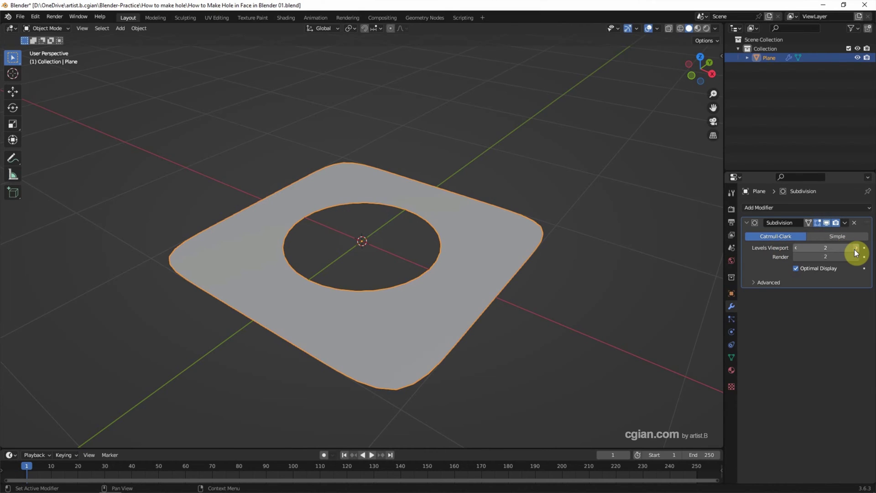
left_click(796, 248)
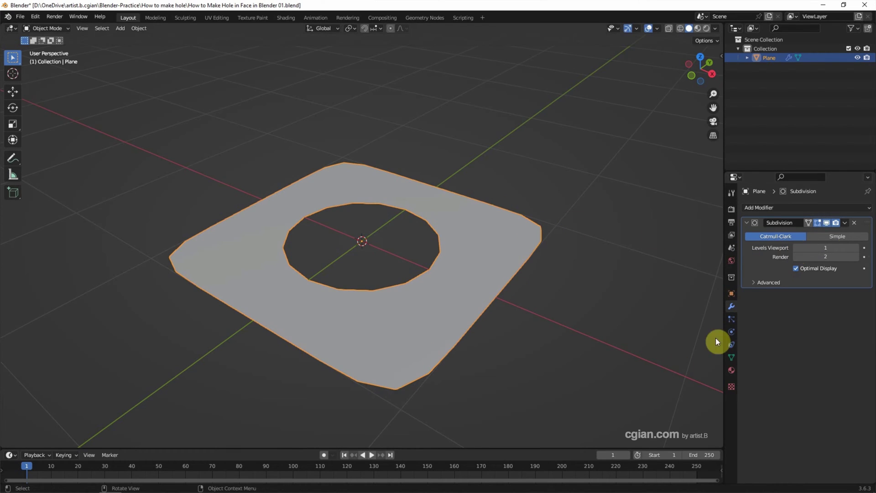
Step: Set the Subdivision modifier's Advanced Boundary Smooth option to Keep Corners
left_click(754, 283)
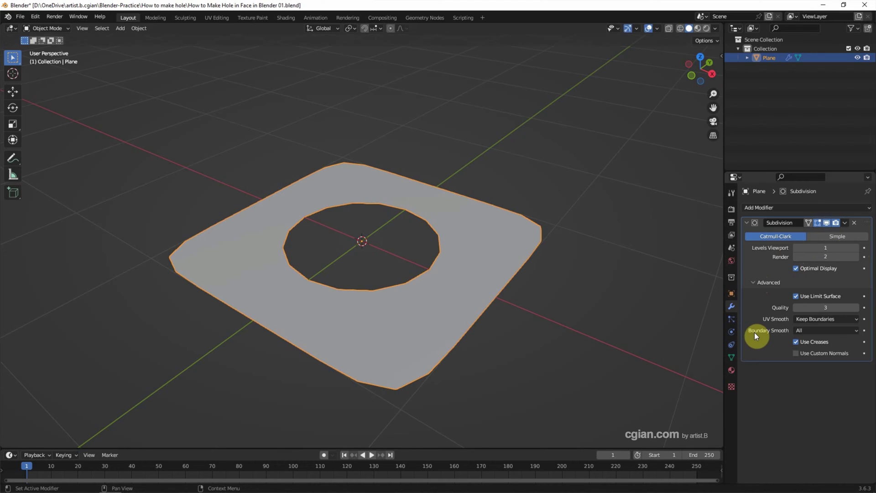
left_click(810, 330)
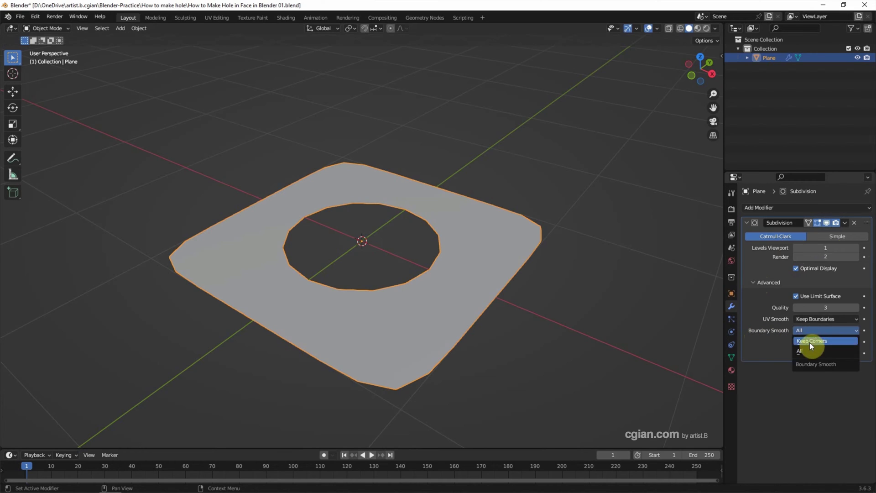
left_click(812, 342)
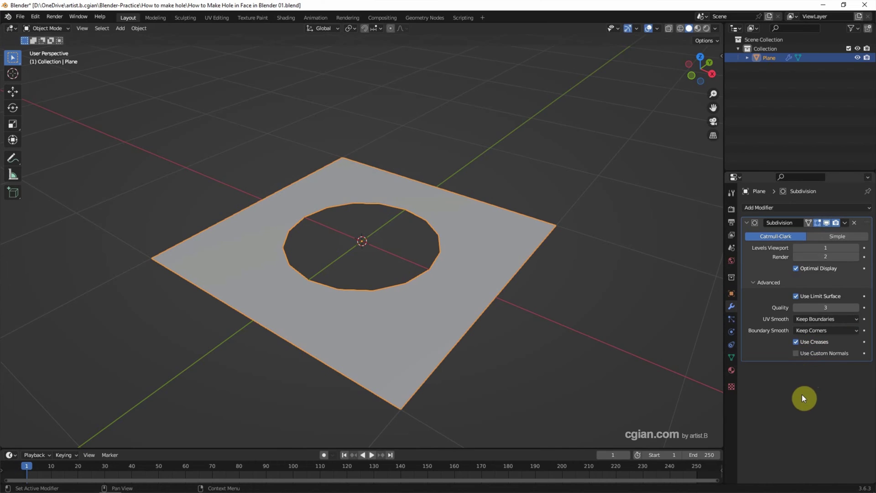
Step: Add an Array modifier with Count 10 to repeat the tile in a row
left_click(748, 225)
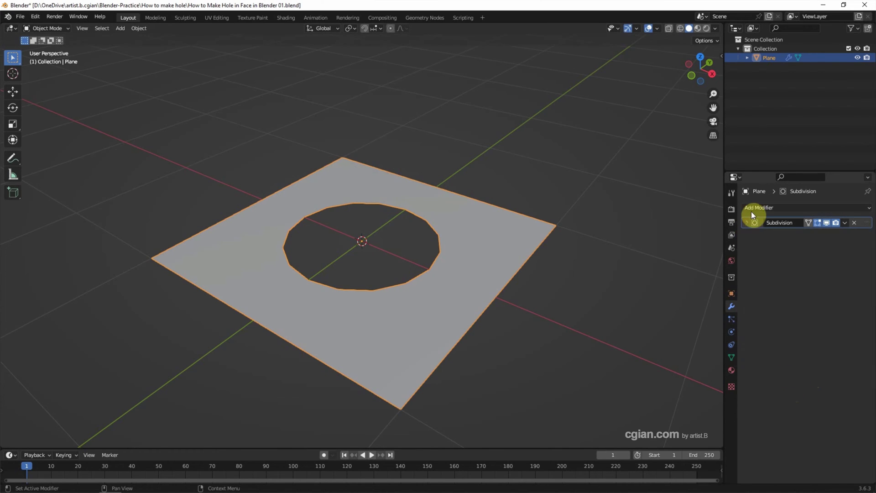
left_click(764, 206)
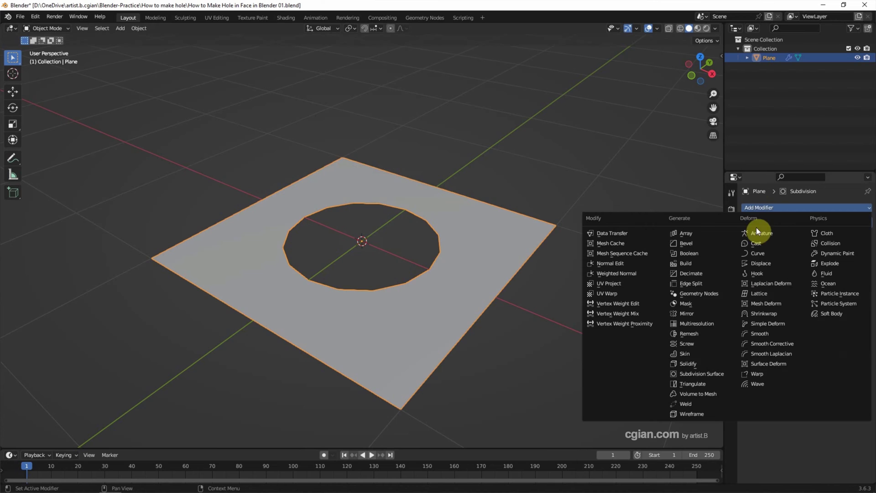
left_click(703, 233)
scroll(532, 247, "down", 5)
scroll(533, 247, "down", 3)
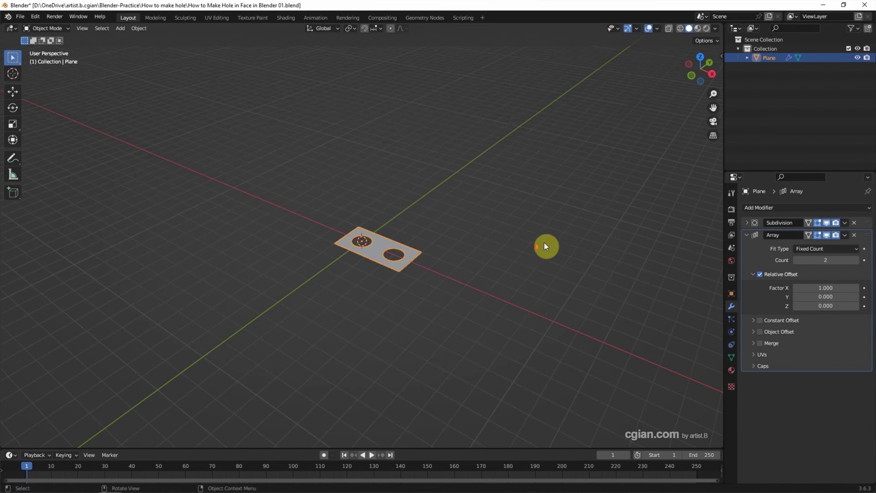
mouse_move(544, 242)
middle_mouse_down()
mouse_move(497, 236)
mouse_move(491, 252)
middle_mouse_up()
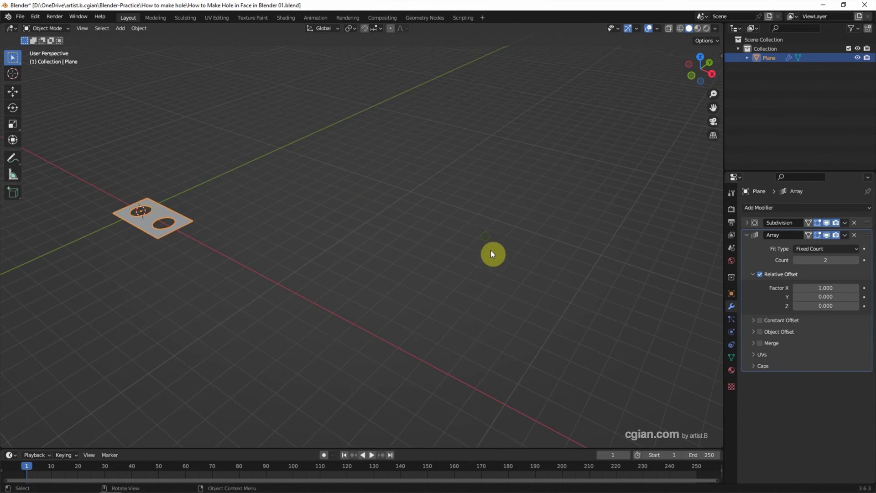
left_click(856, 260)
left_click(856, 260)
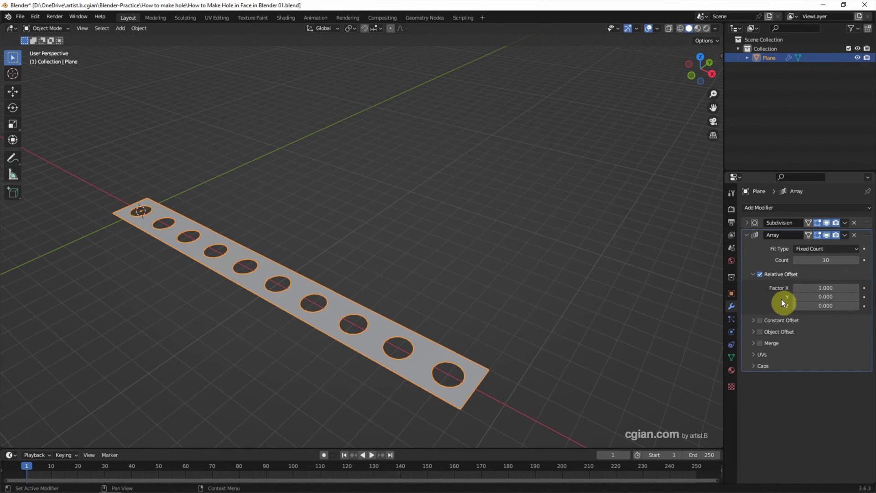
Step: Add a second Array with Relative Offset X 0, Y 1 and Count 10
left_click(767, 207)
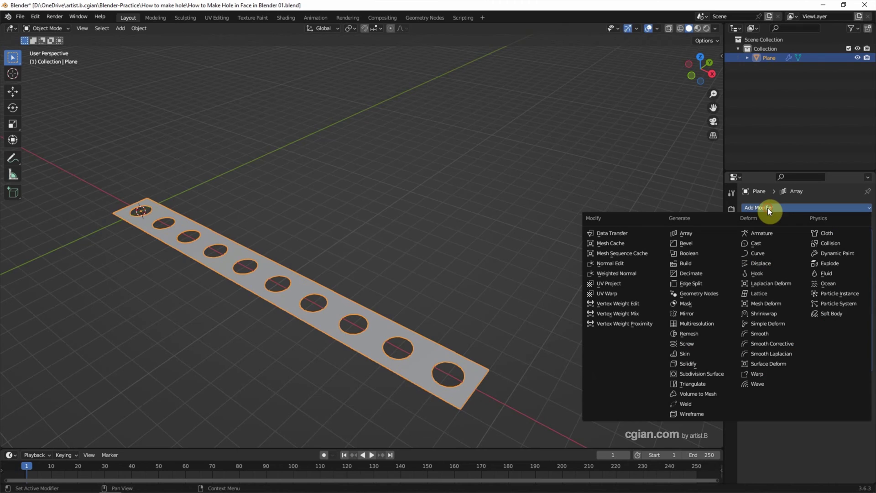
left_click(690, 234)
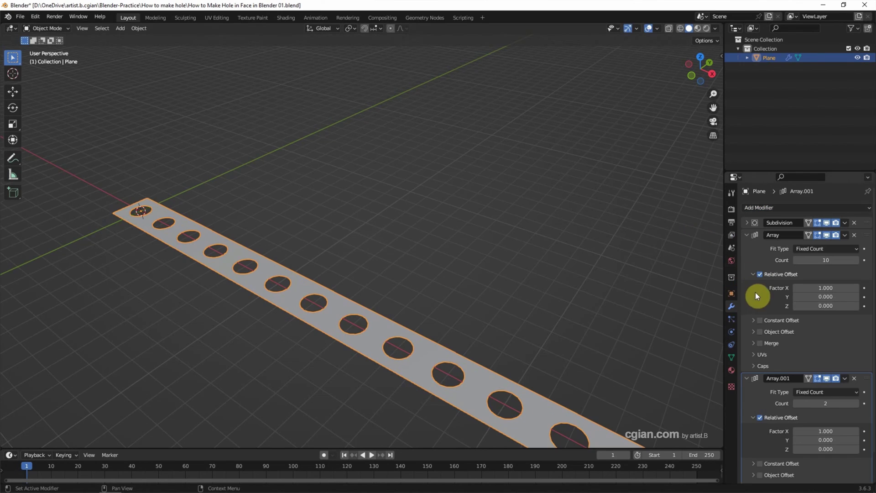
left_click(827, 430)
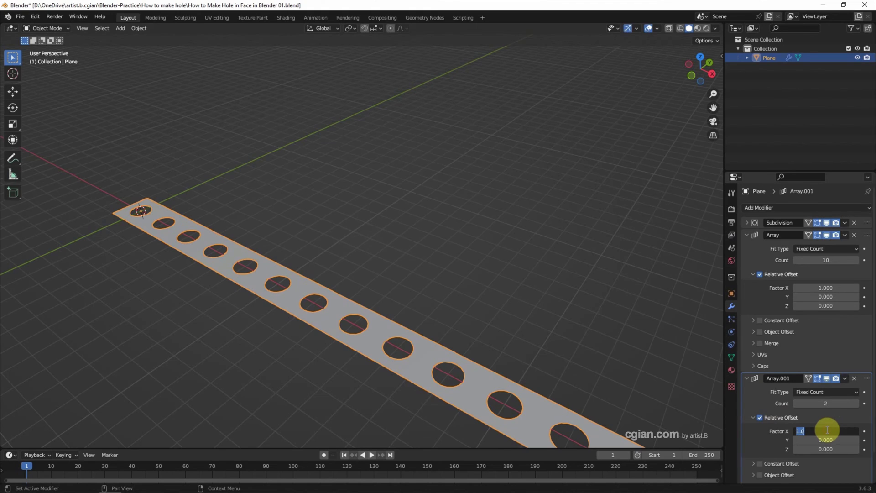
type("0")
key("Return")
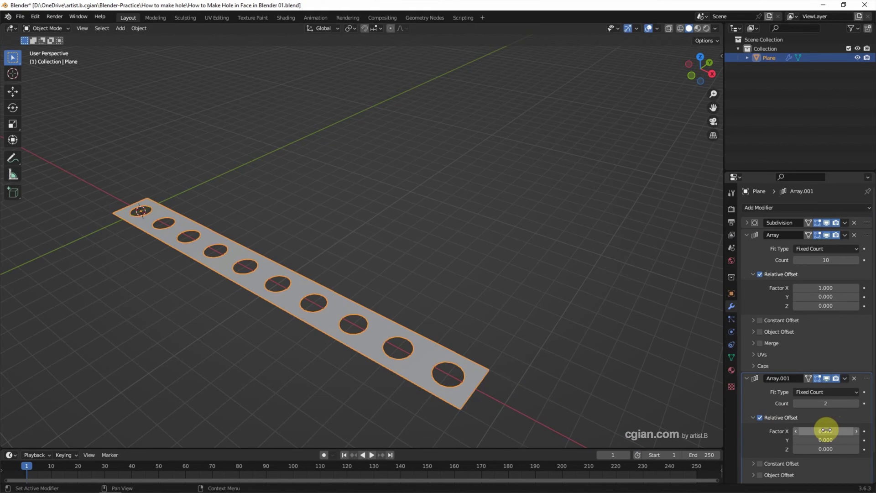
left_click(827, 439)
type("1")
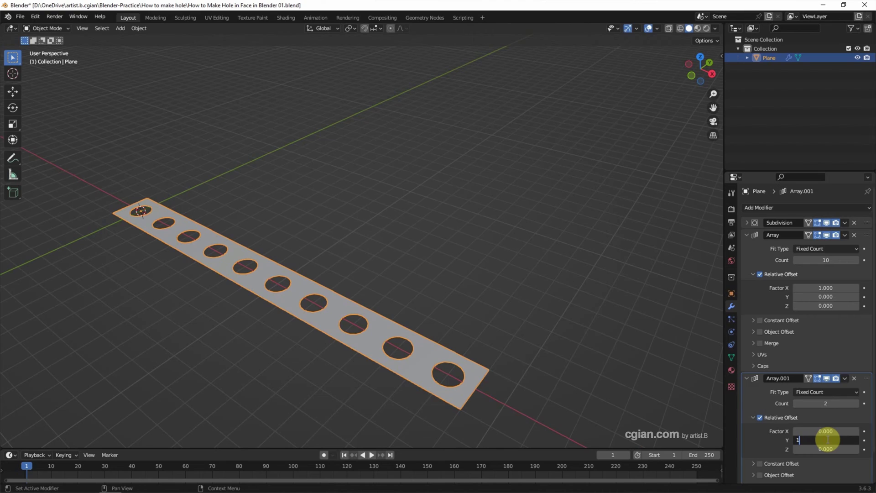
key("Return")
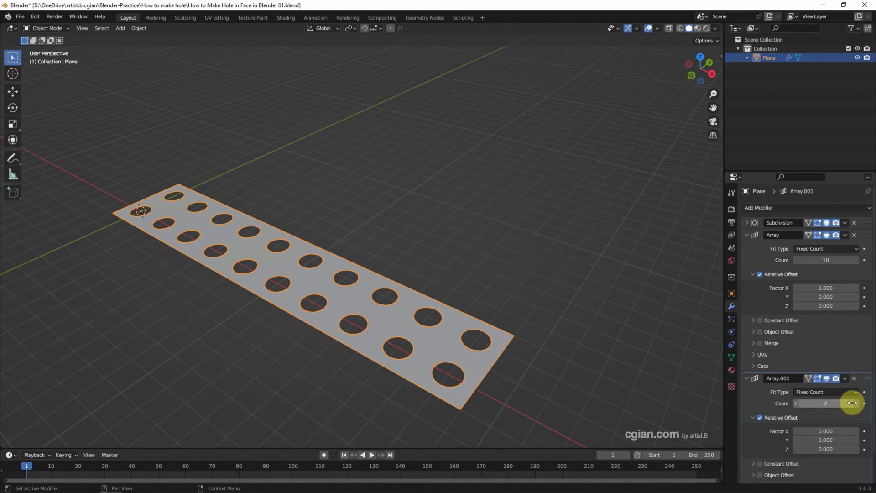
left_click_drag(852, 403, 856, 405)
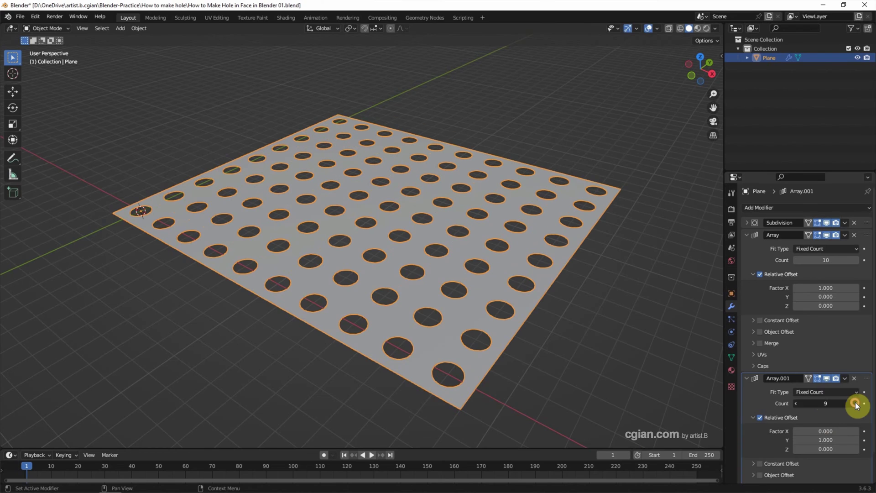
left_click(856, 404)
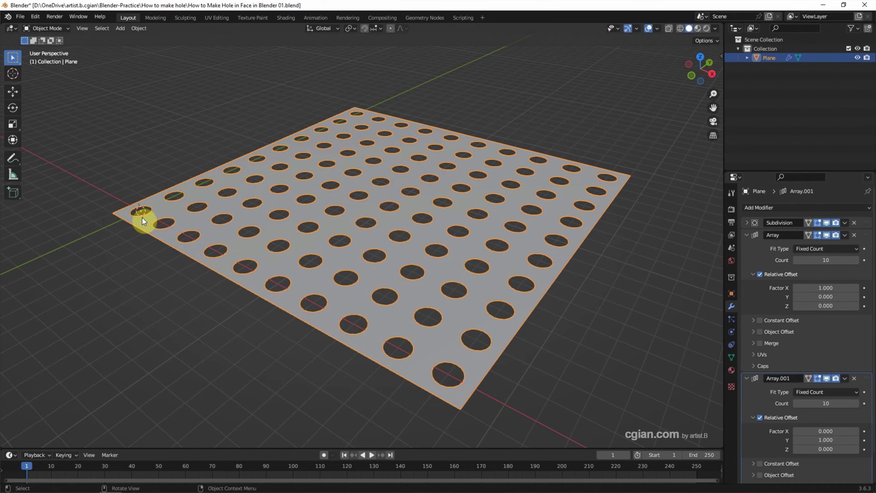
Step: In Edit Mode, circle-select the corner hole's rim vertices
left_click(47, 29)
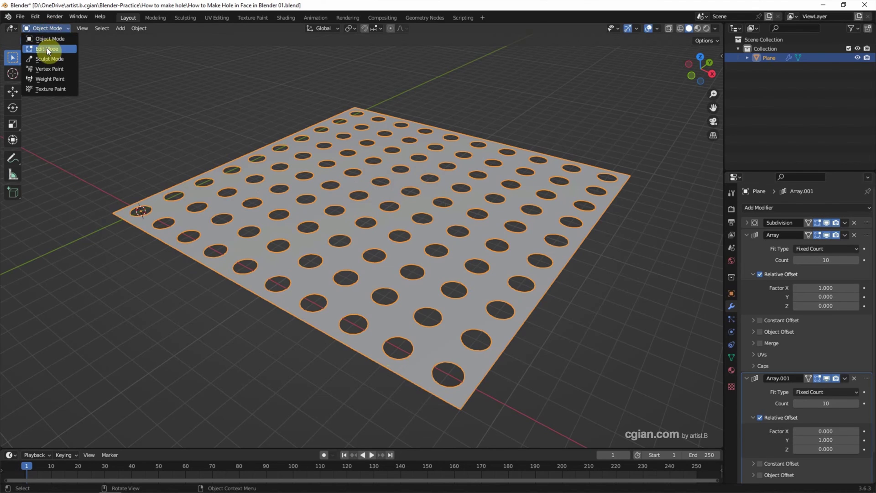
left_click(47, 47)
key("c")
left_click_drag(118, 202, 143, 213)
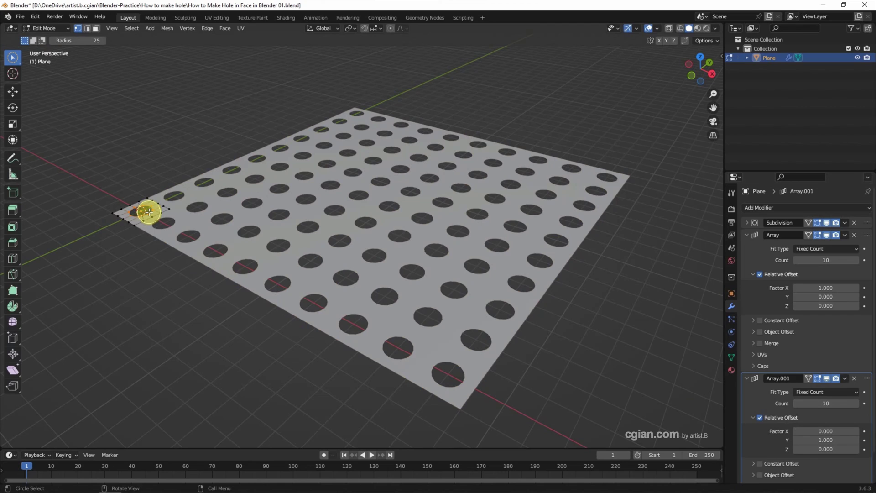
left_click_drag(143, 212, 126, 221)
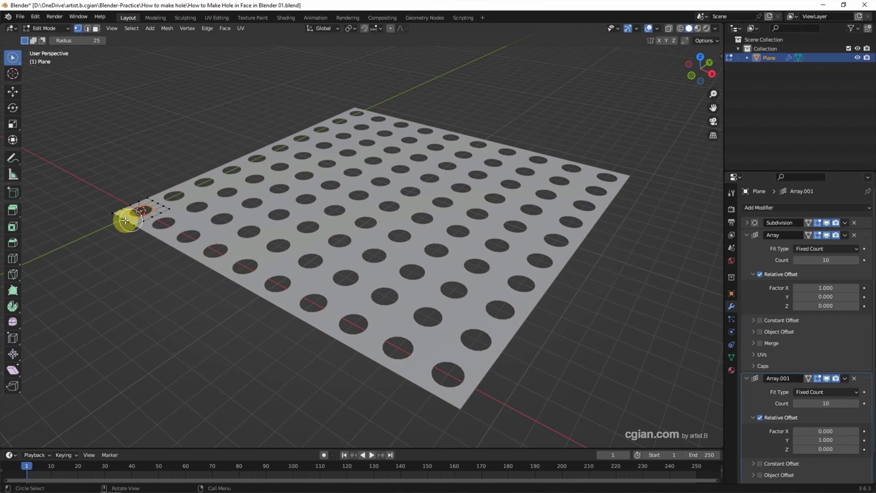
Step: Scale the hole rim up about 1.27 times and return to Object Mode
left_click(12, 126)
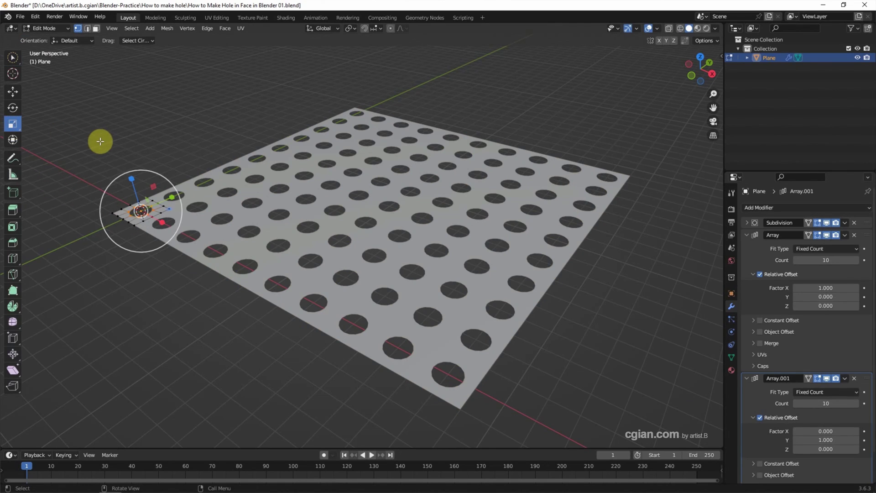
key("s")
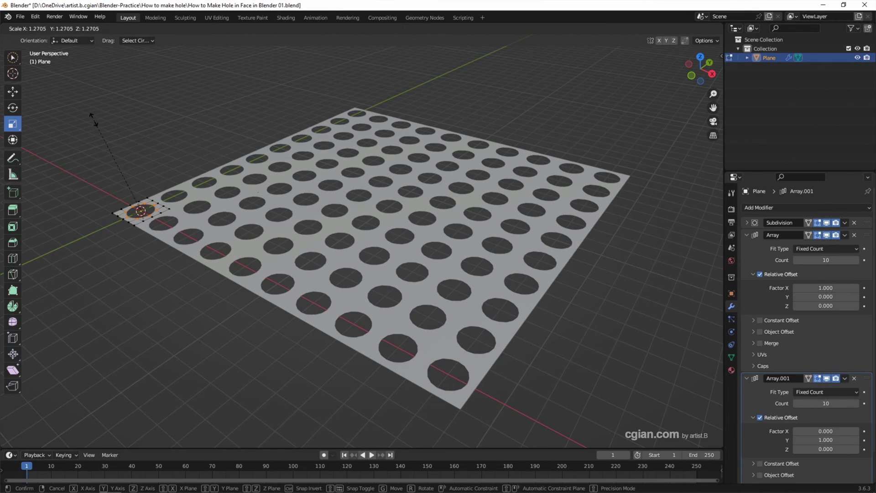
left_click(94, 121)
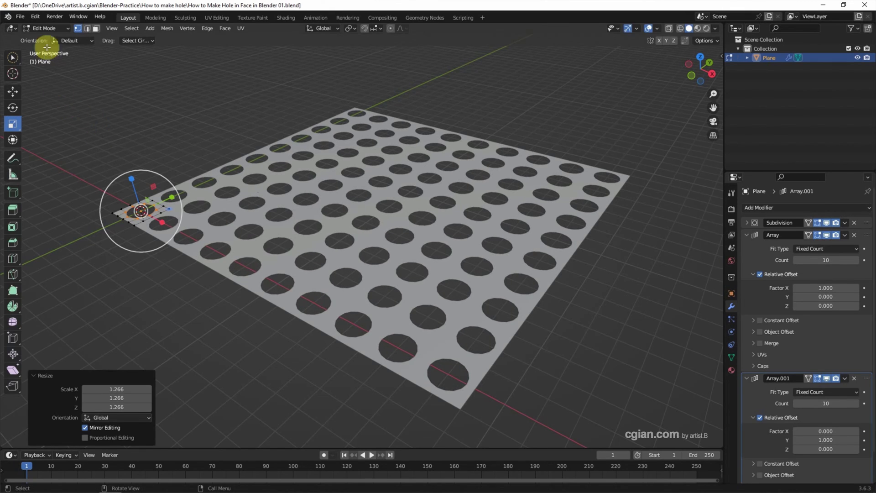
left_click(46, 28)
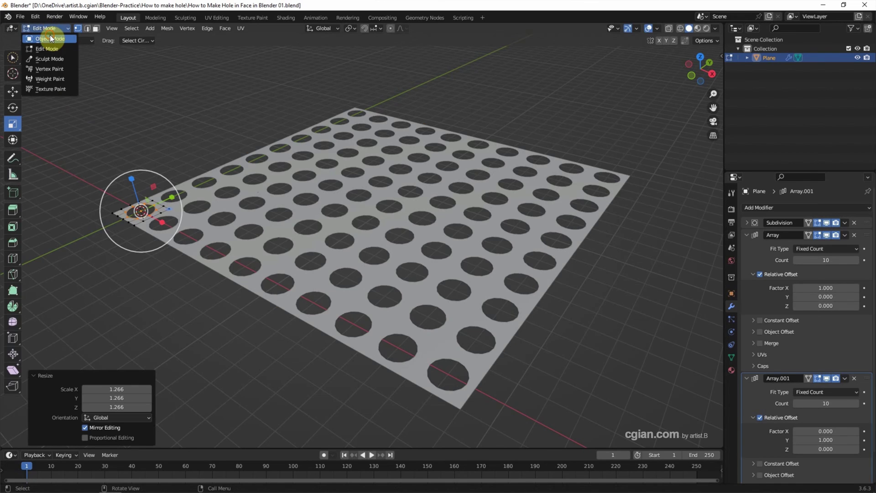
left_click(50, 38)
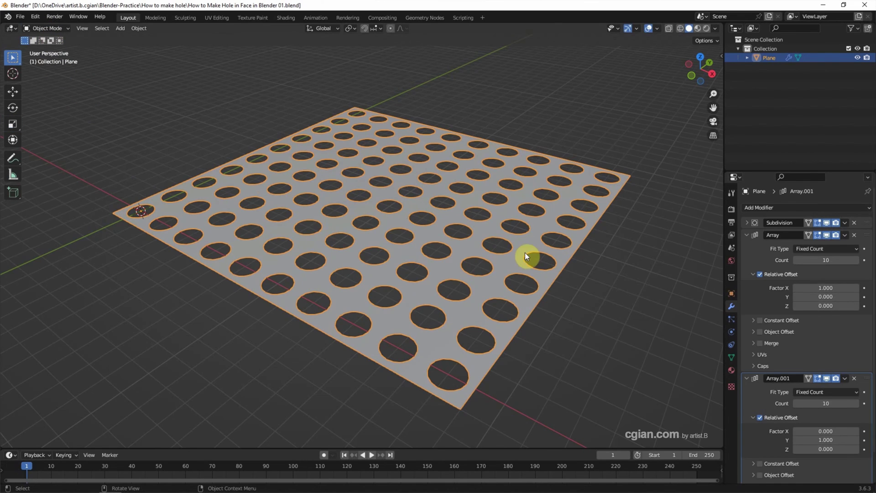
Step: Add a Solidify modifier and set its thickness to 0.14 m
left_click(746, 235)
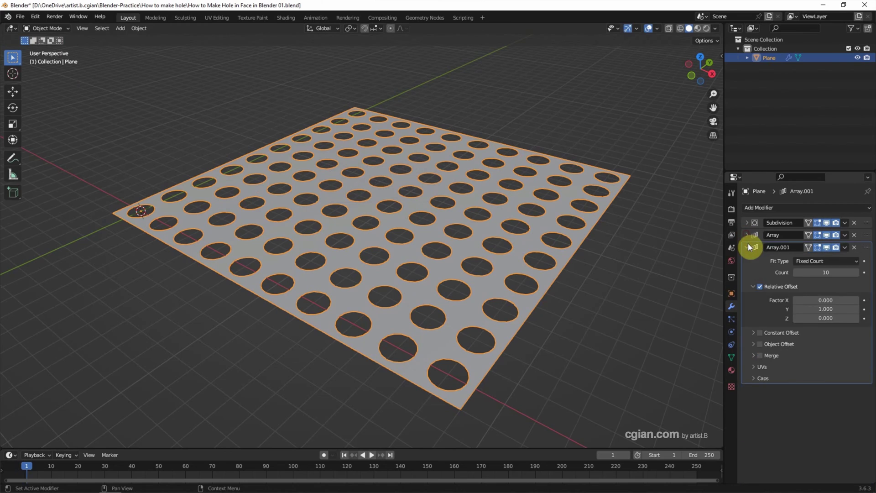
left_click(763, 208)
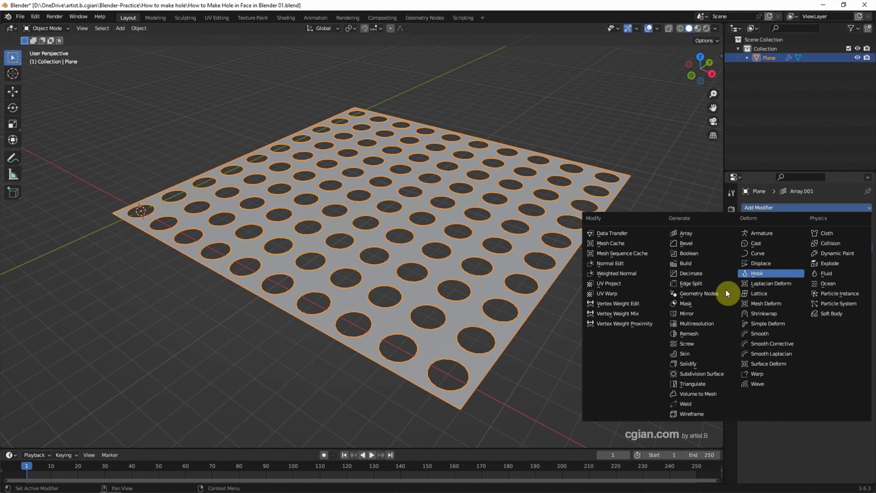
left_click(705, 366)
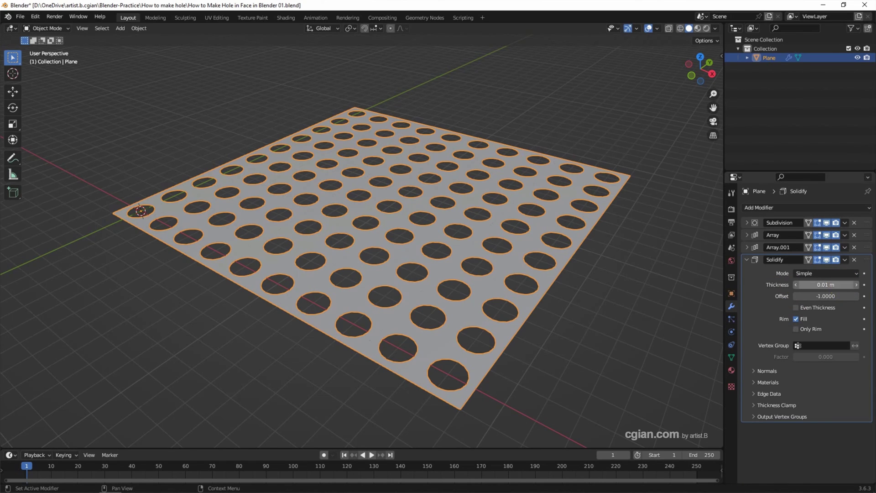
left_click_drag(829, 284, 848, 284)
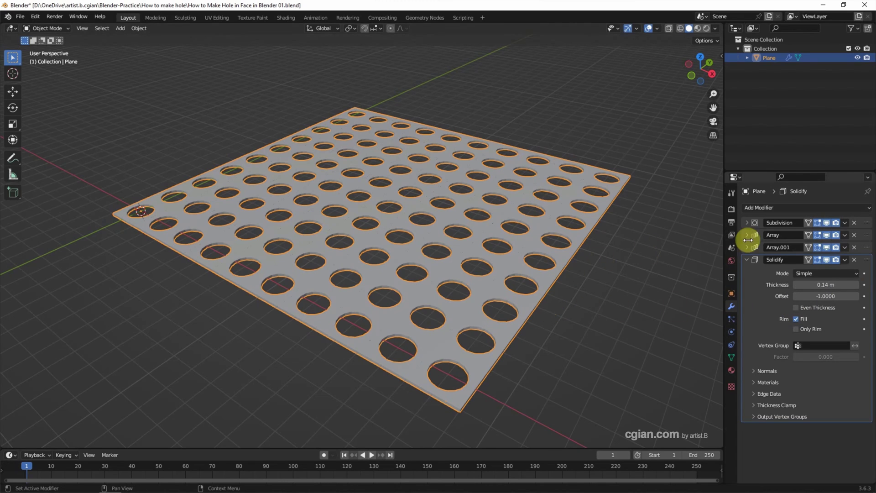
left_click(761, 207)
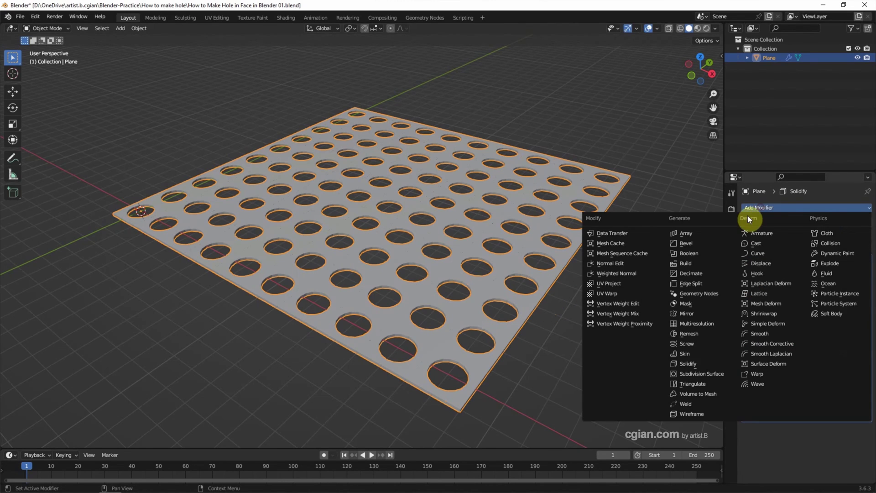
Step: Add a Bevel modifier and raise its Segments from 1 to 3
left_click(706, 242)
scroll(781, 417, "down", 2)
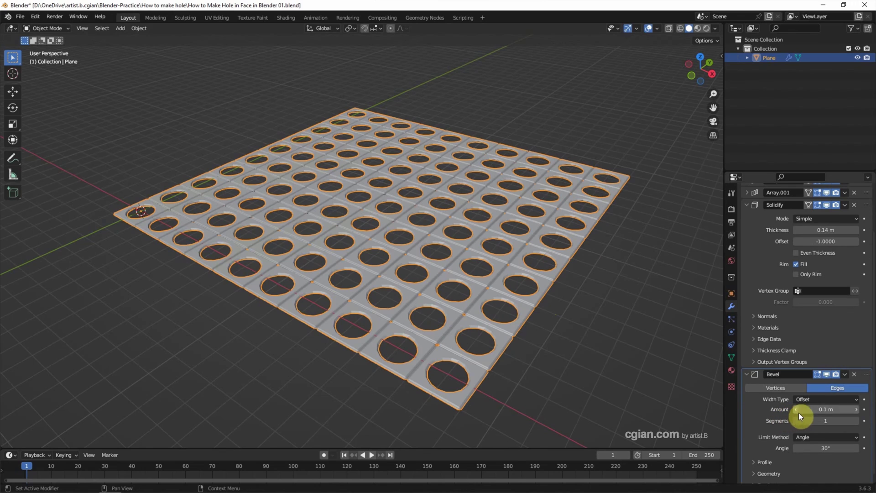
left_click(855, 420)
left_click(854, 420)
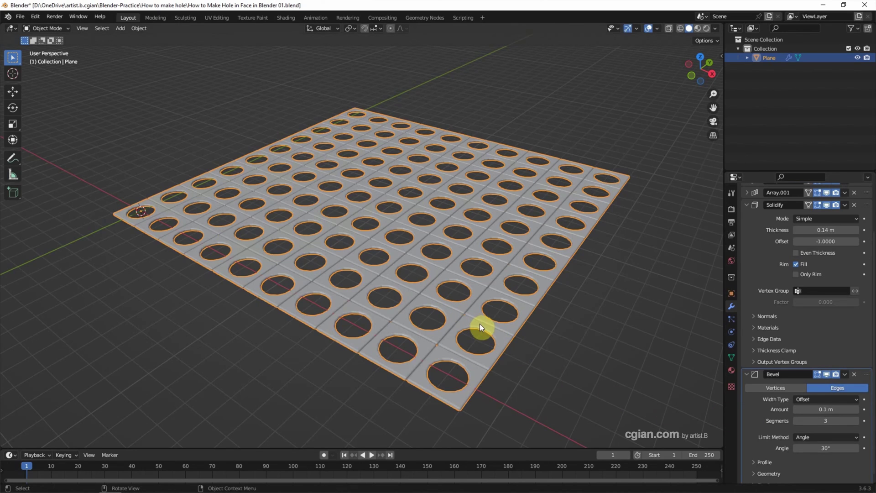
Step: Collapse Solidify and Bevel, enable Merge on the first Array, and expand Array.001
left_click(747, 205)
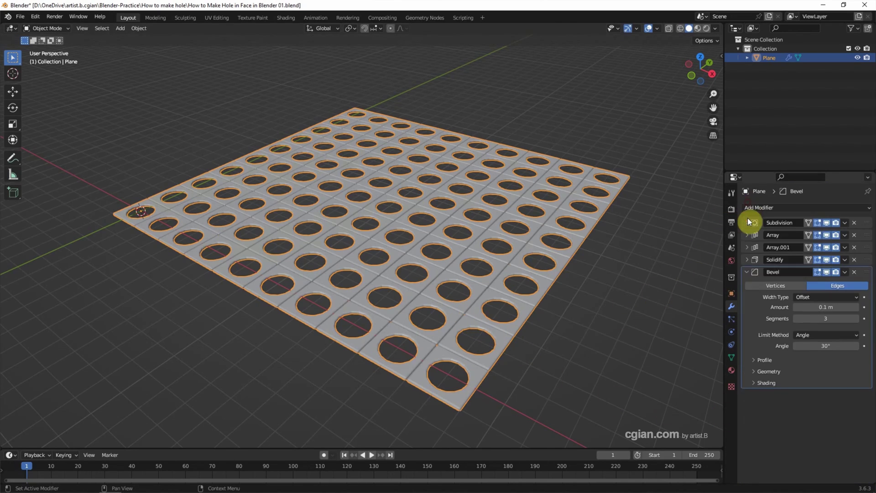
left_click(748, 268)
left_click(749, 233)
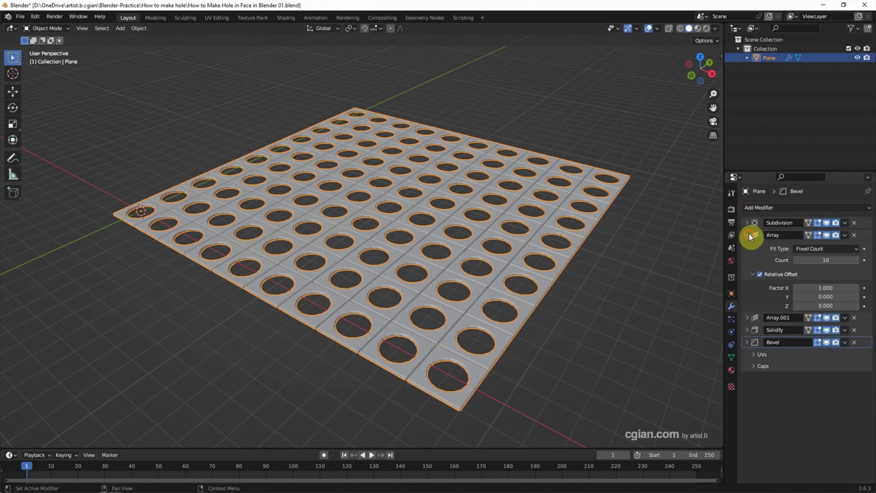
left_click(759, 342)
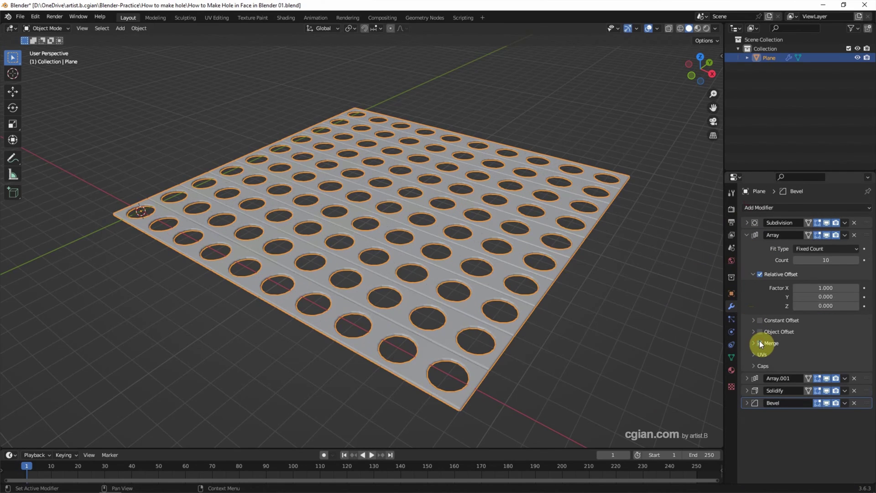
left_click(747, 235)
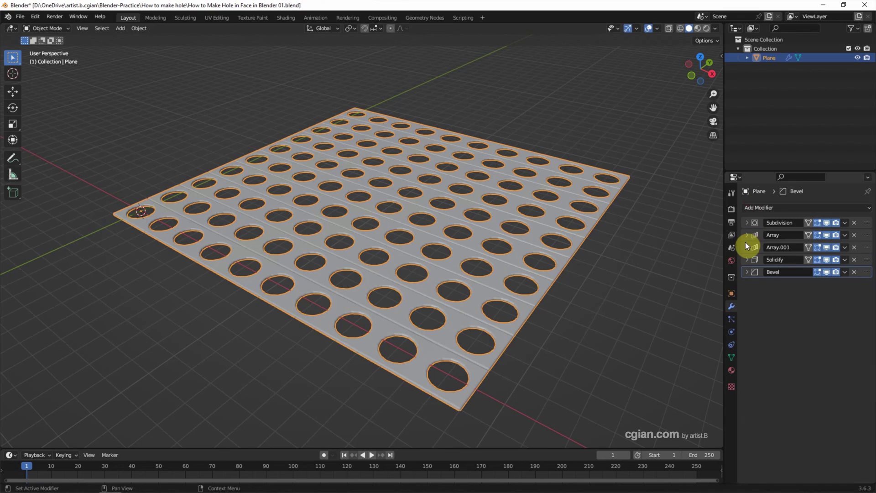
left_click(747, 247)
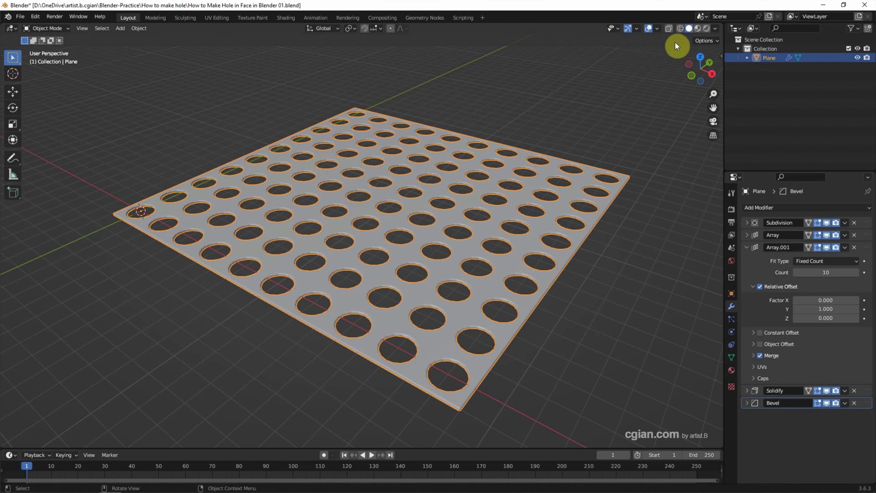
Step: Switch to Material Preview shading and add a new material to the plate
left_click(697, 27)
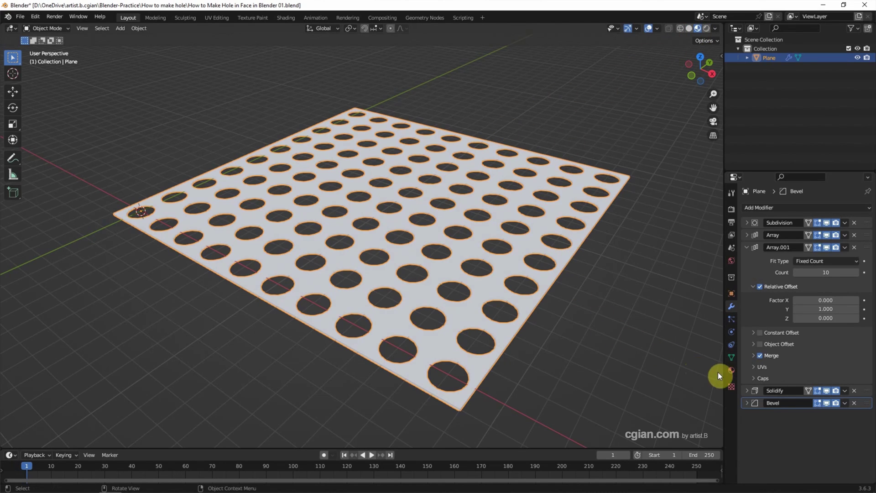
left_click(730, 371)
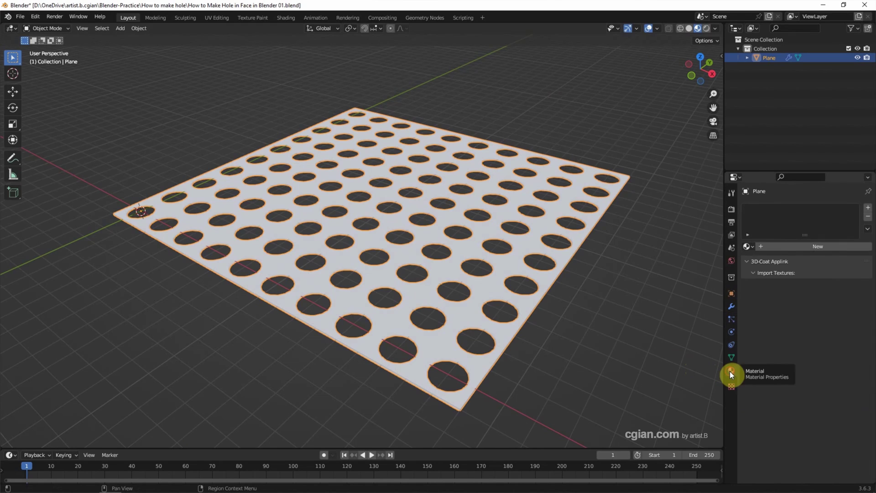
left_click(774, 248)
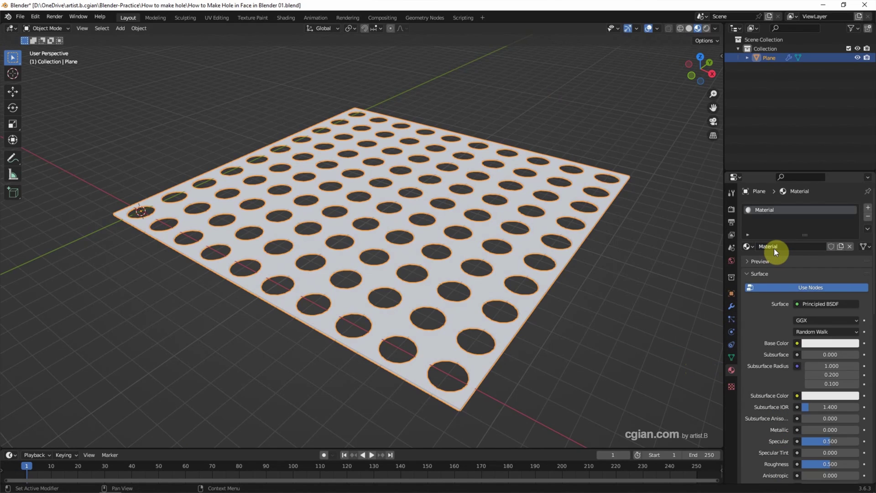
Step: Darken the base colour, set Metallic to 1 and Roughness to about 0.23
left_click(824, 343)
left_click_drag(850, 217, 841, 247)
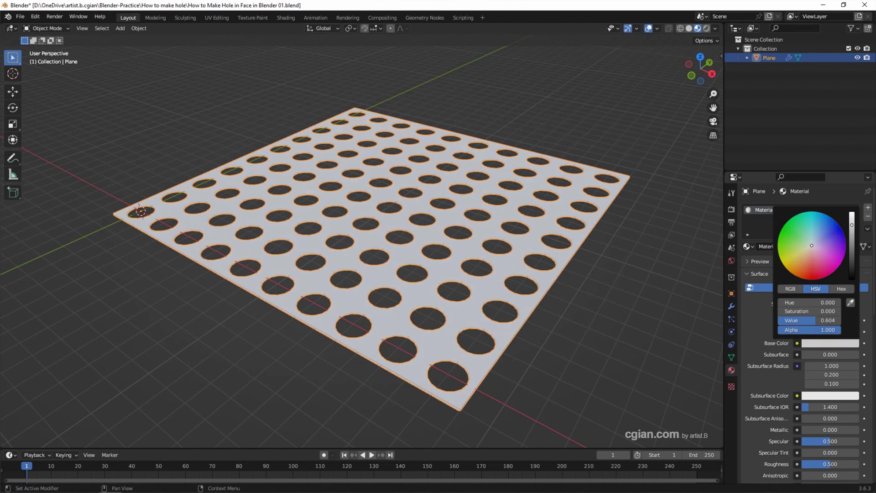
scroll(761, 347, "down", 2)
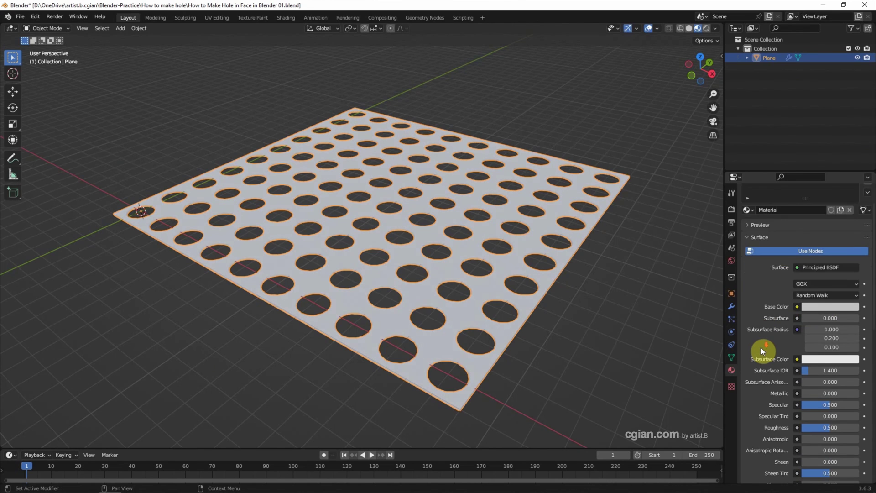
scroll(761, 347, "down", 4)
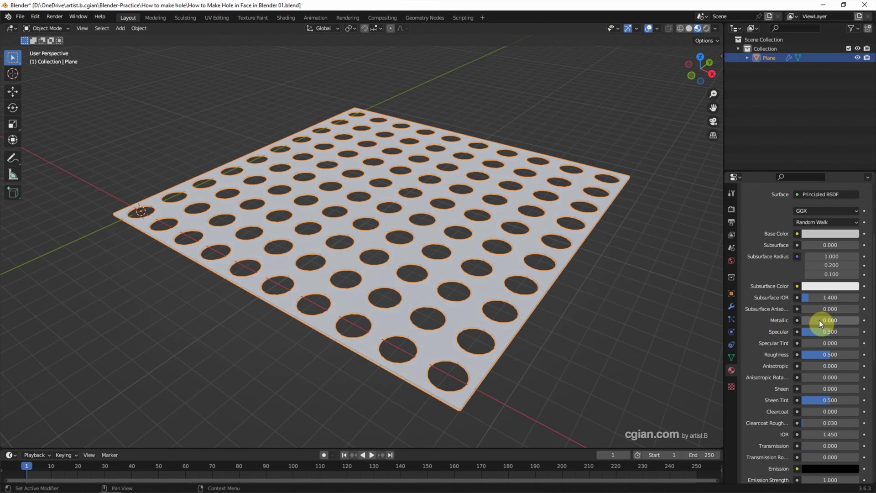
left_click_drag(808, 321, 842, 319)
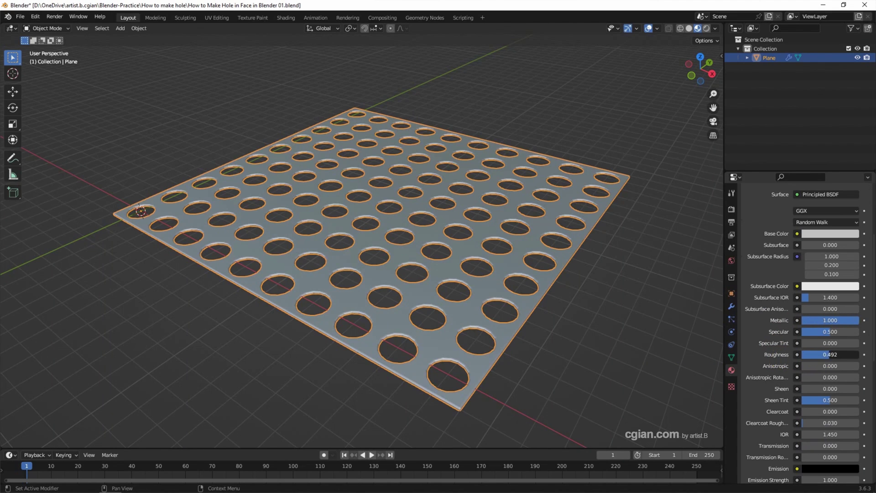
left_click_drag(826, 355, 776, 359)
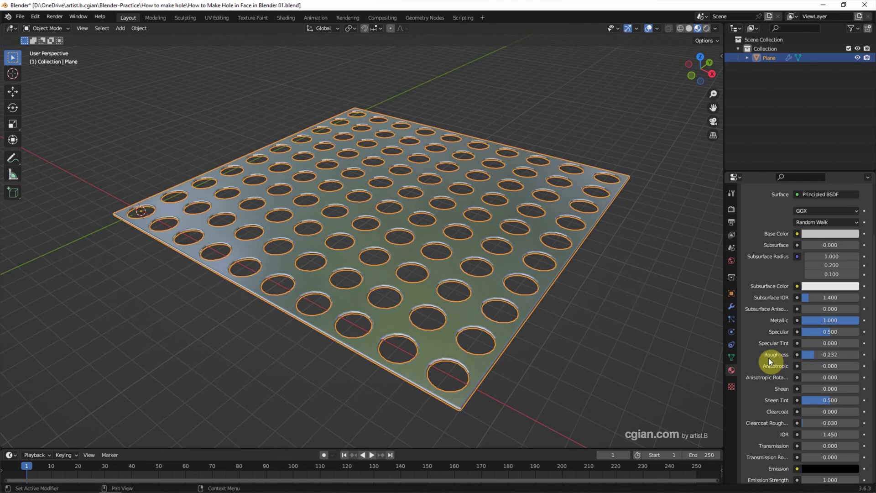